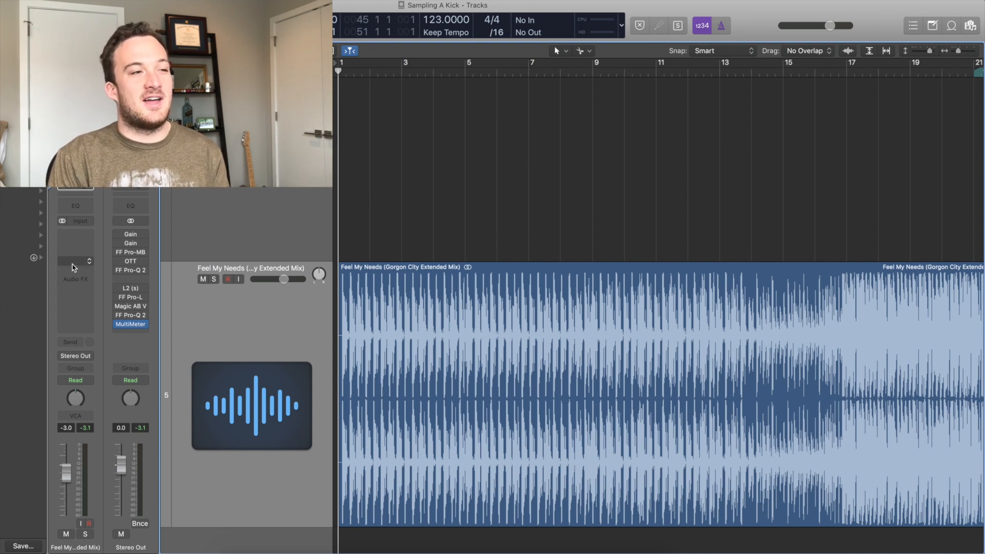
- Insert VolumeShaper4 as an audio effect on the Feel My Needs track, then close its window
click(74, 262)
mouse_move(83, 290)
click(154, 290)
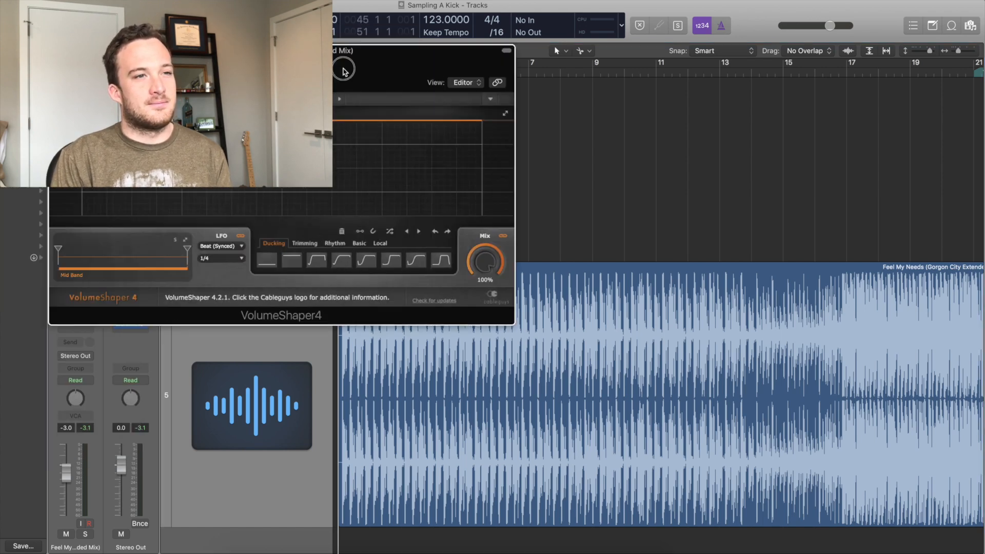
drag(343, 71, 656, 154)
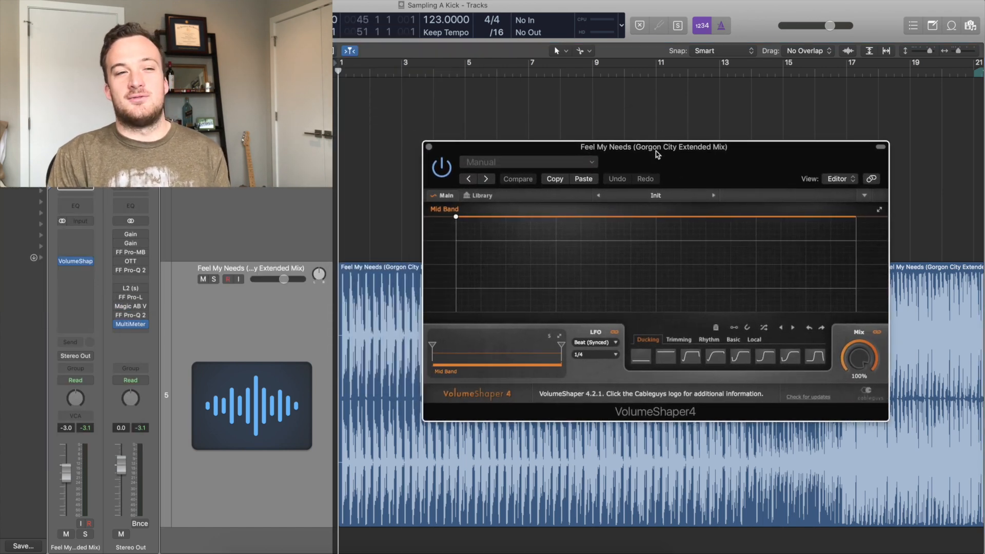
click(429, 147)
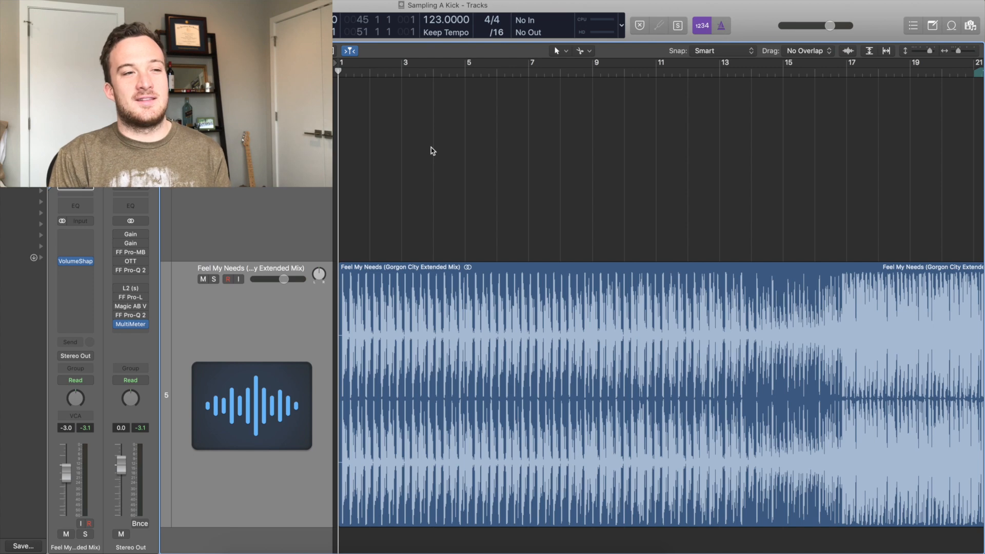
- Split the Feel My Needs region just before the first kick's transient and delete the silent part ahead of it
key(super+Right)
key(super+Right)
key(super+Right)
key(super+Right)
key(super+Right)
key(super+Right)
key(super+Right)
key(super+Right)
key(super+Right)
key(super+Right)
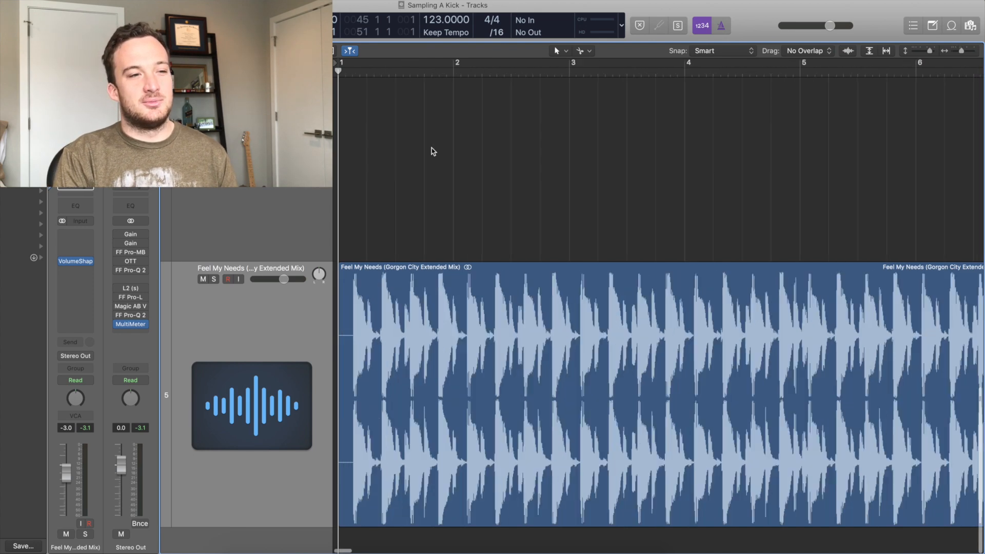
scroll(433, 151, right, 5)
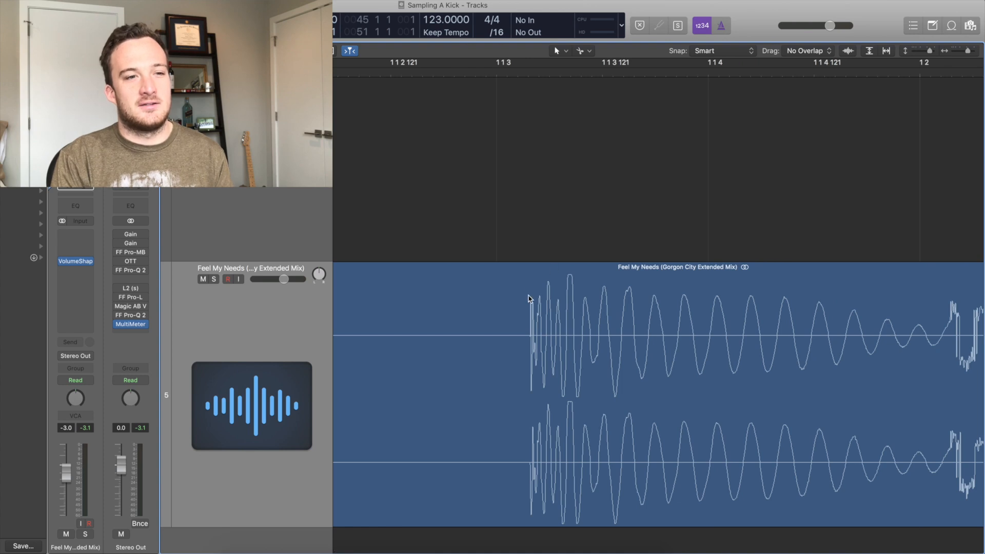
key(super+Right)
key(super+Right)
key(super+Right)
key(super+Right)
key(super+Right)
key(super+Right)
key(super+Right)
key(super+Right)
scroll(531, 314, right, 10)
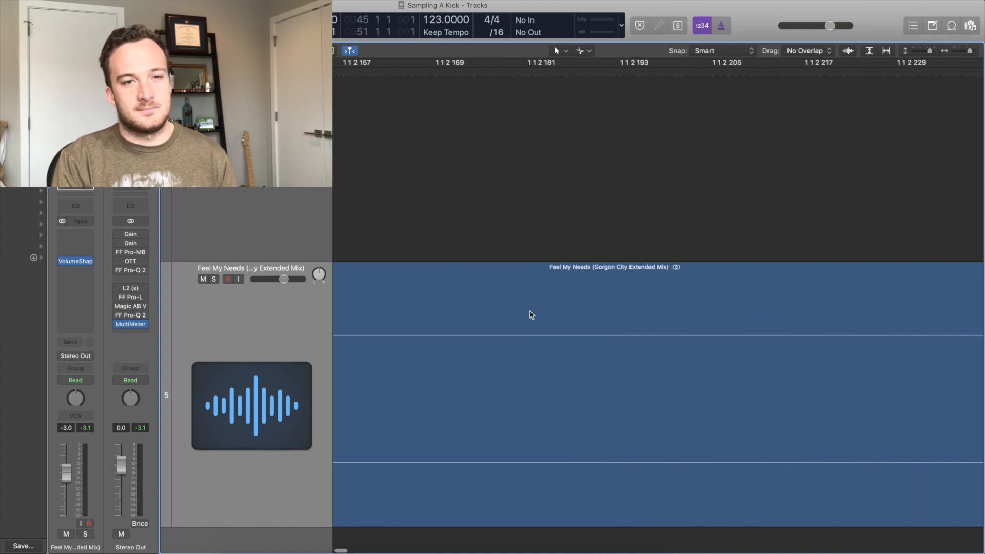
scroll(532, 314, right, 3)
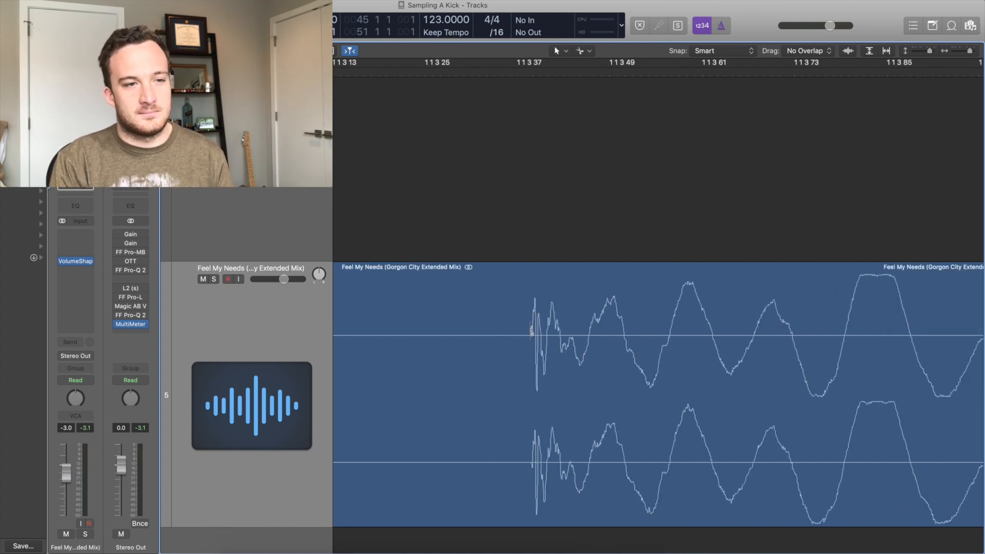
click(530, 331)
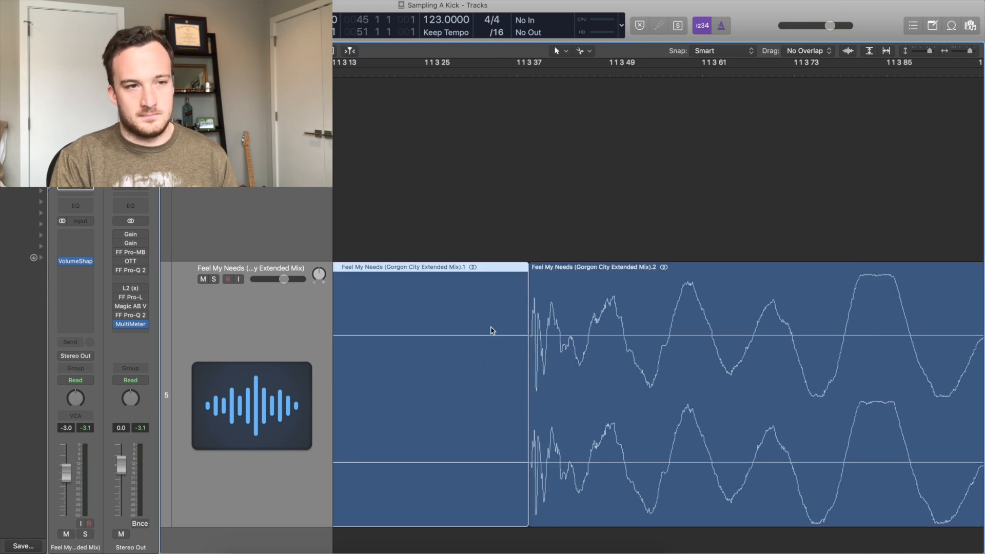
key(Delete)
- Move the trimmed Feel My Needs region so that its first kick starts at bar 2
key(super+Left)
key(super+Left)
key(super+Left)
key(super+Left)
key(super+Left)
key(super+Left)
key(super+Left)
key(super+Left)
drag(490, 312, 715, 325)
- Set the project tempo to 125 and check the kick's alignment with the grid at bar 4
scroll(655, 178, right, 10)
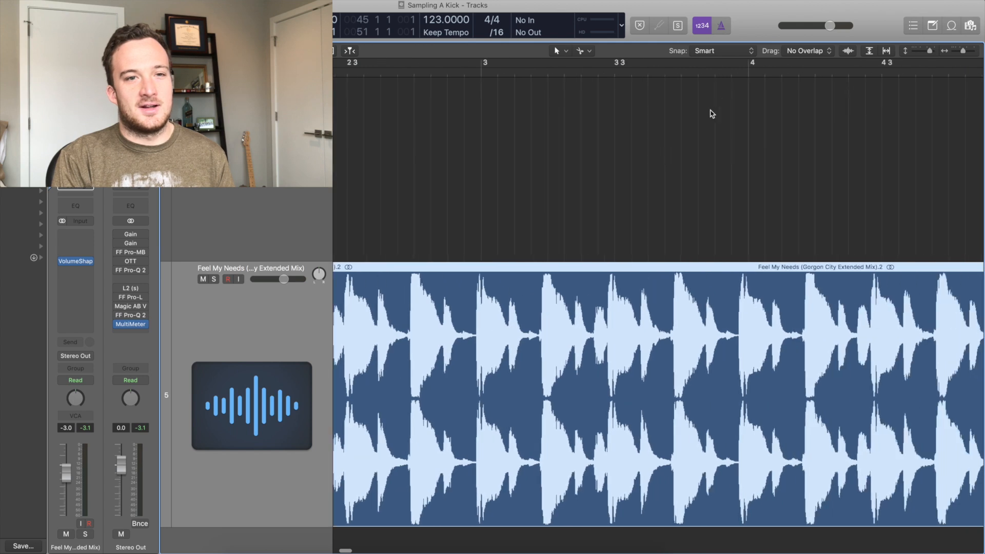
click(746, 74)
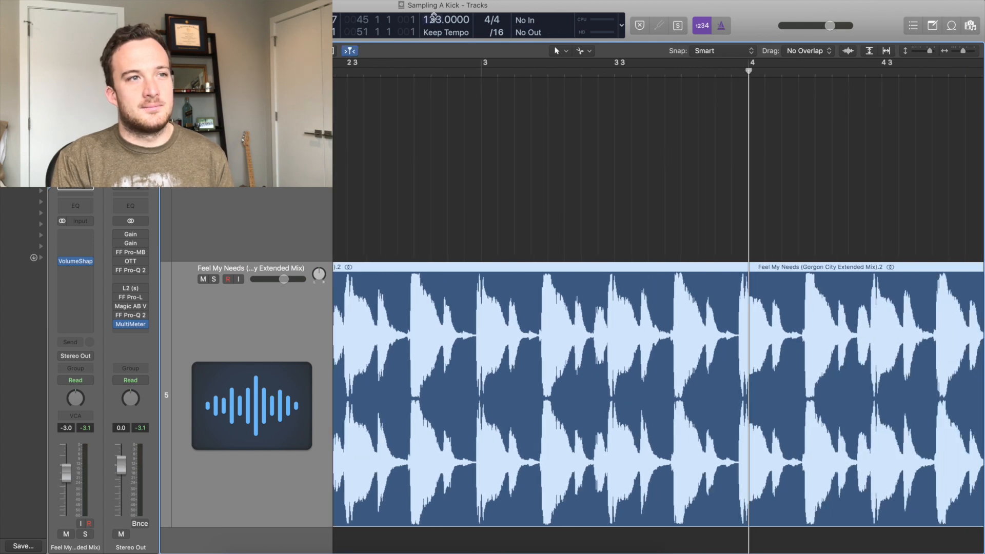
drag(436, 20, 435, 15)
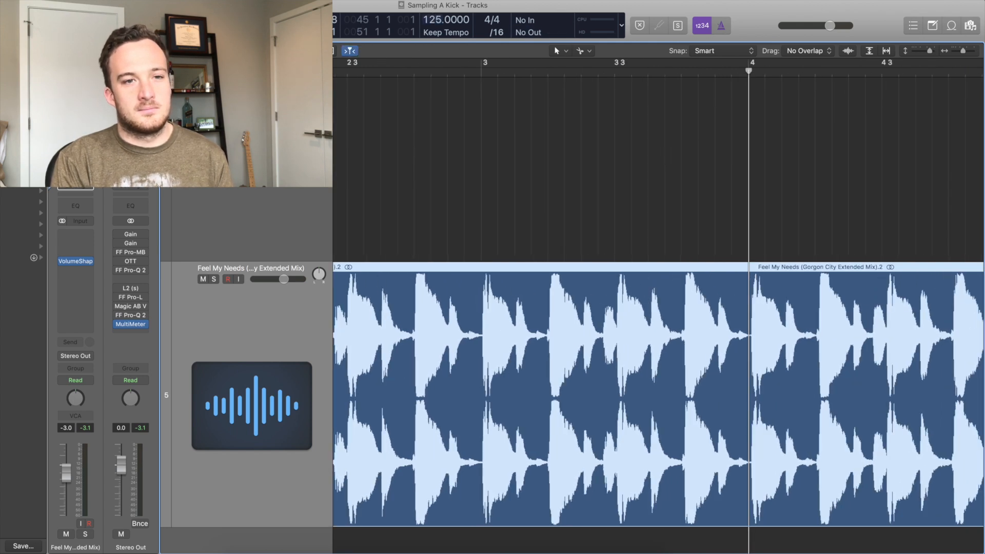
scroll(603, 201, up, 10)
scroll(602, 202, down, 5)
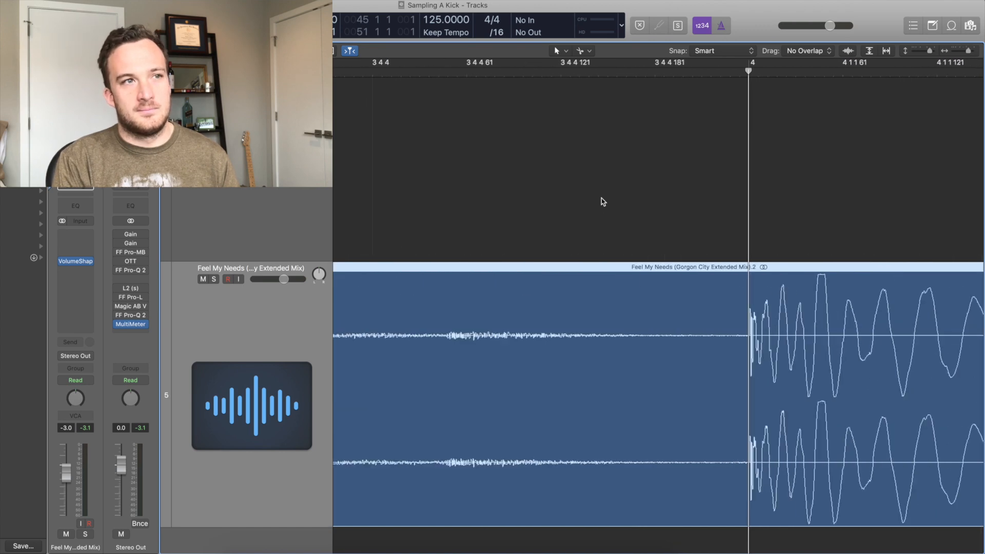
scroll(603, 201, down, 15)
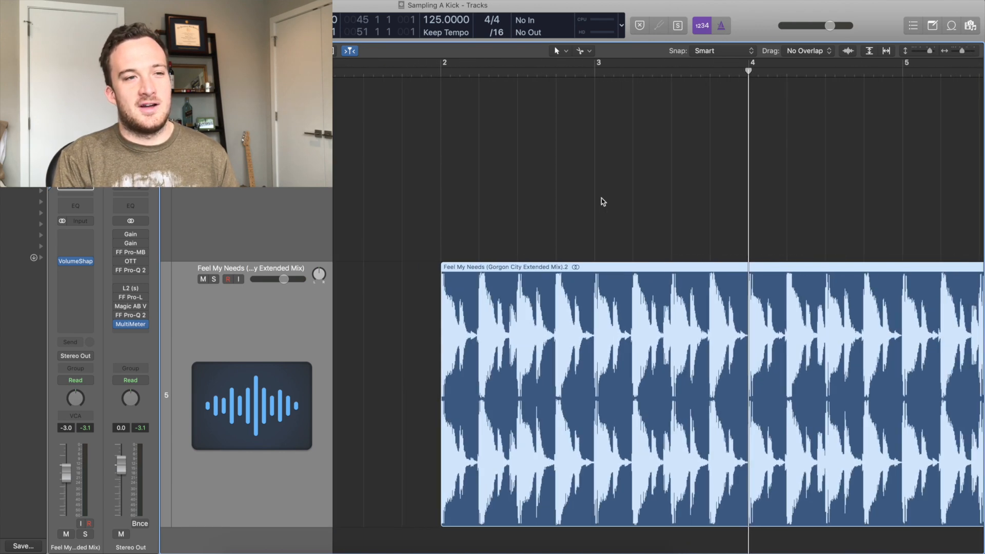
- Set a cycle range from bar 2 to bar 4 and play the looped section
click(434, 73)
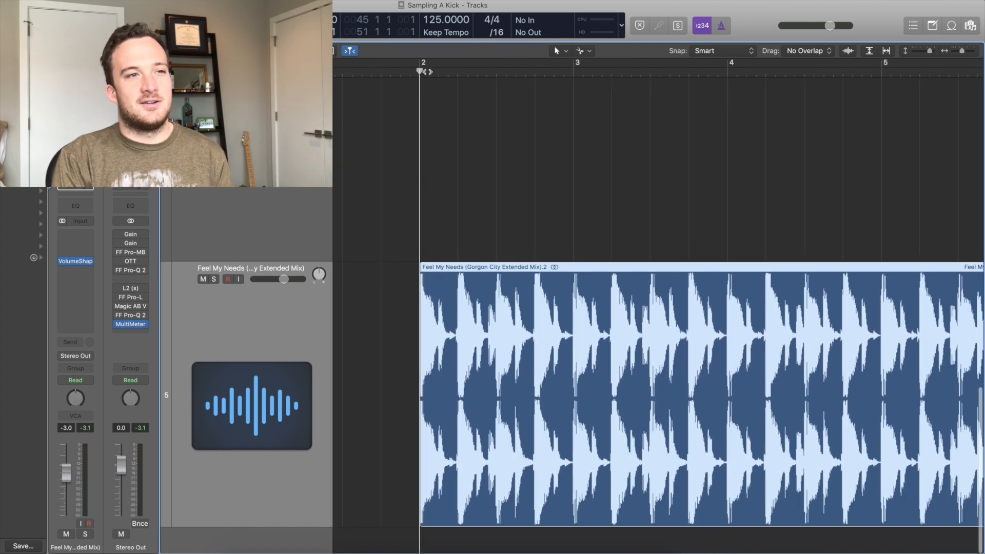
drag(419, 61, 648, 154)
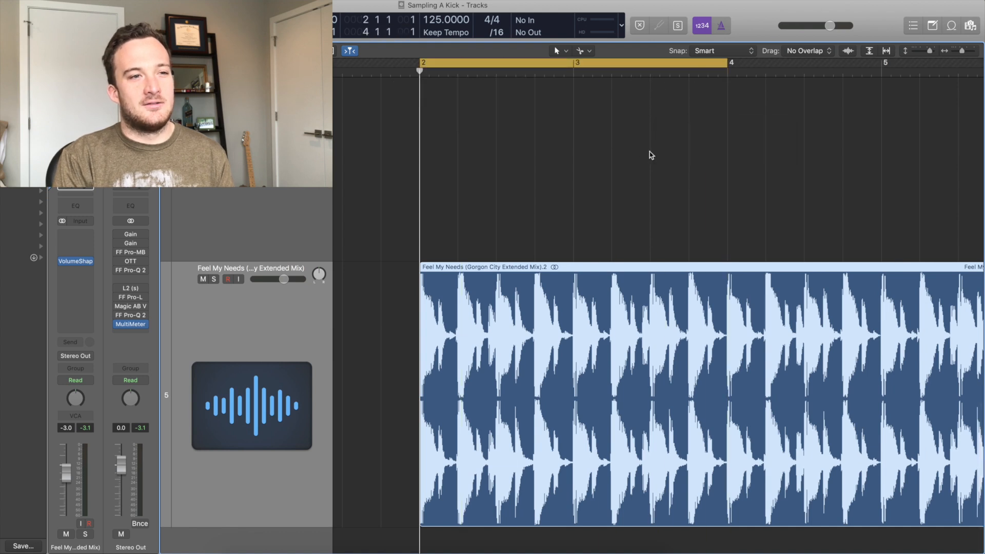
key(space)
key(space)
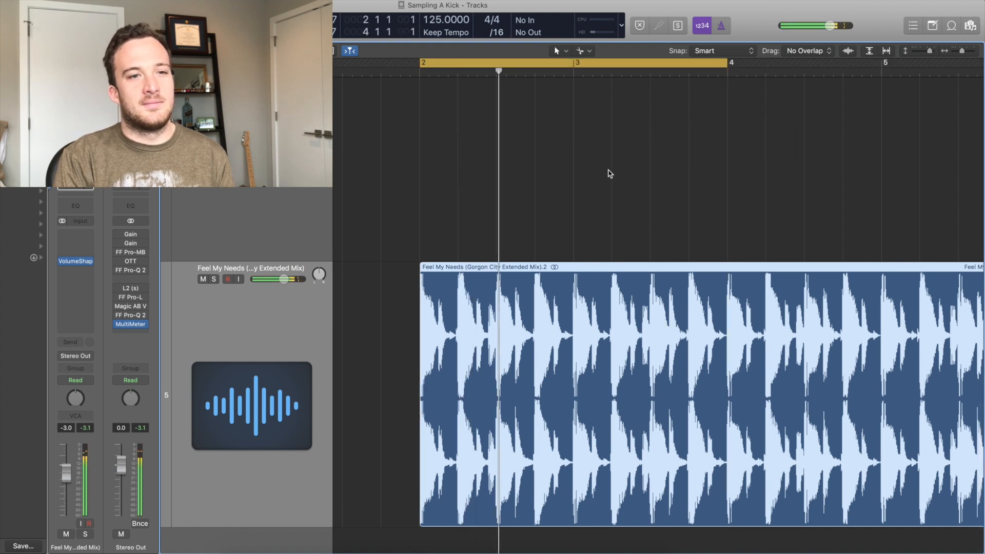
click(668, 68)
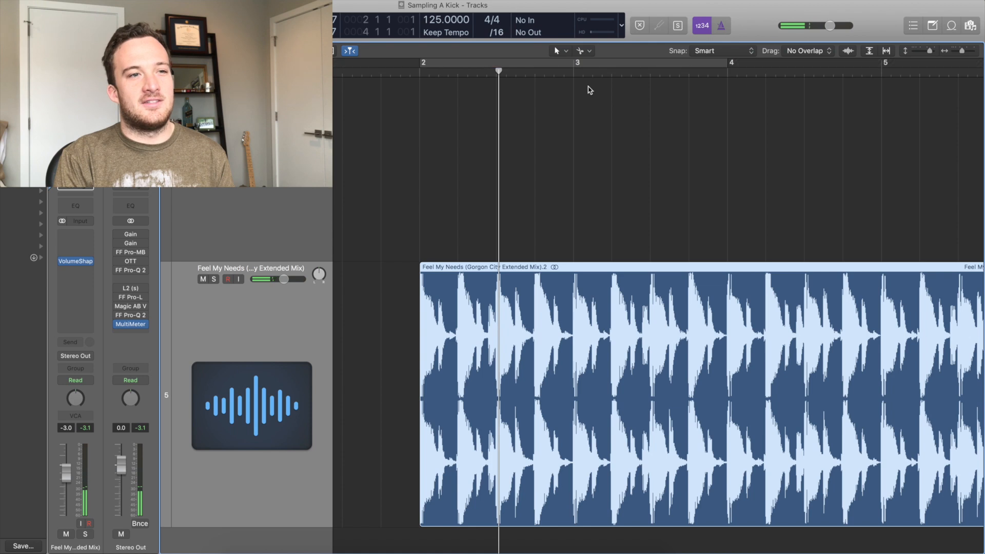
click(458, 72)
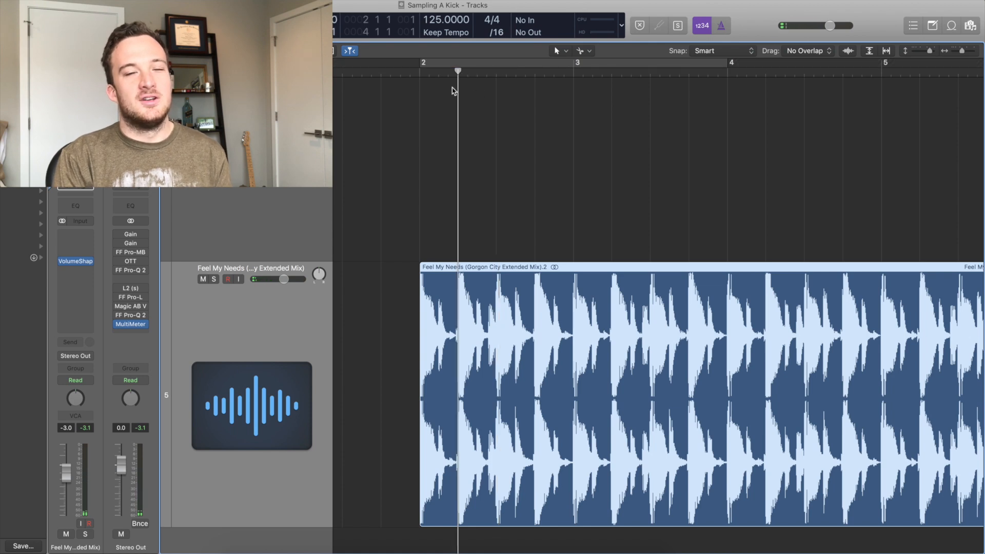
click(461, 61)
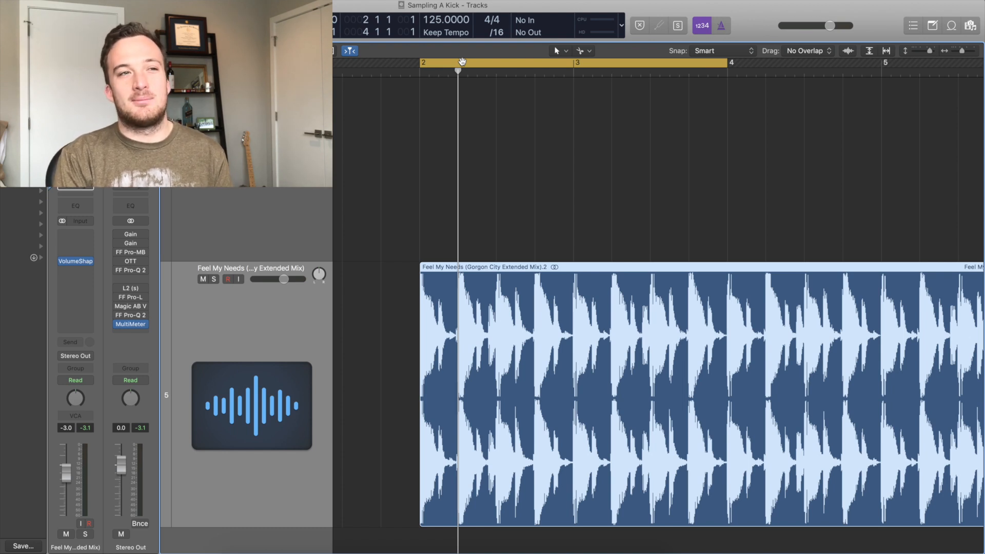
key(space)
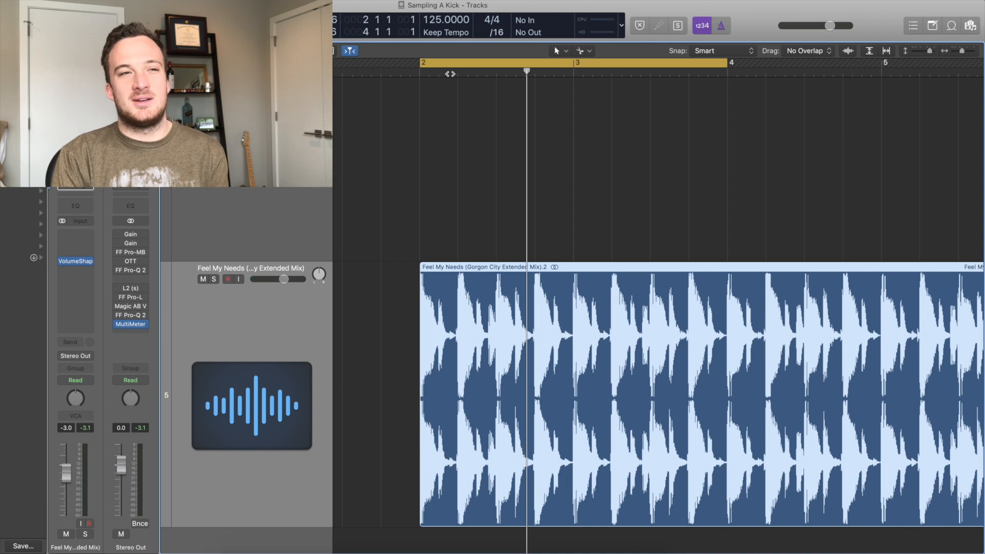
- Split the region at beat 2 of bar 2 and delete everything after the first kick
click(456, 72)
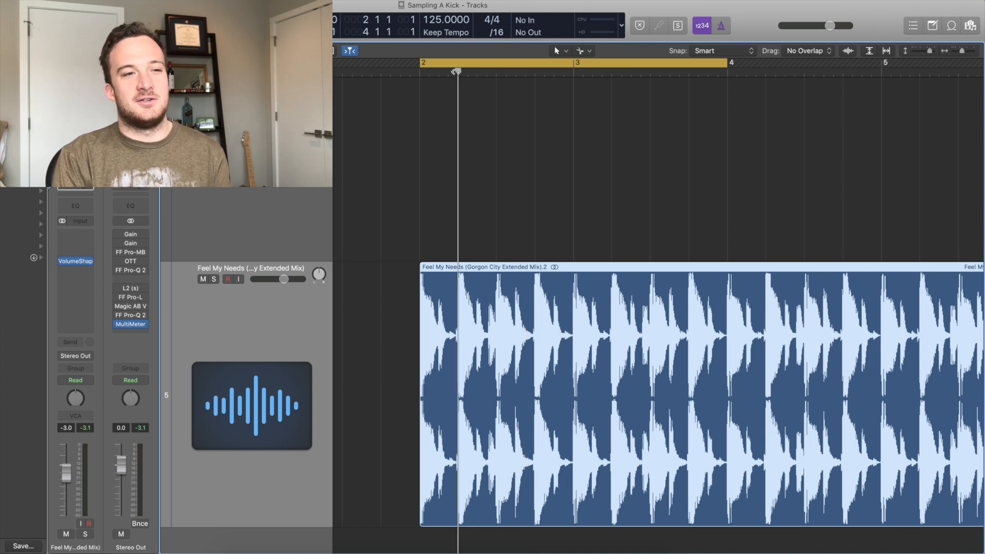
click(458, 273)
key(Delete)
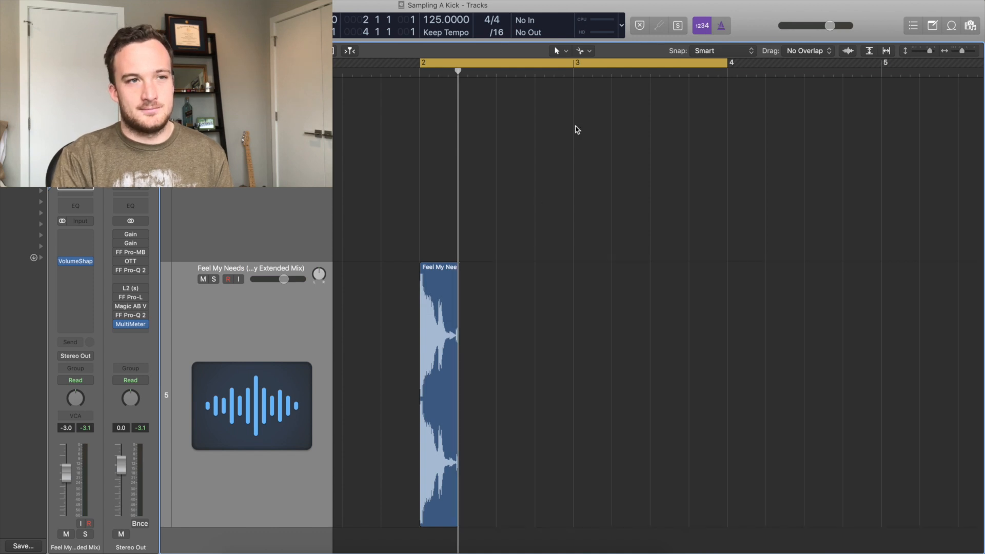
- Shorten the cycle range to one beat, from 2 1 1 1 to 2 2 1 1, and play the isolated kick
drag(724, 63, 458, 63)
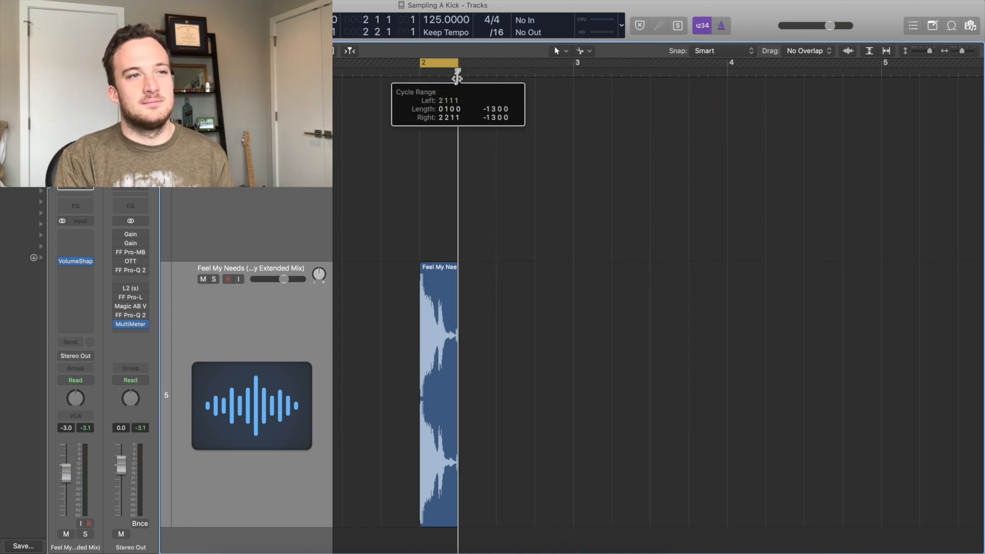
key(space)
key(super+Right)
key(super+Right)
key(super+Right)
key(super+Right)
key(super+Right)
key(super+Right)
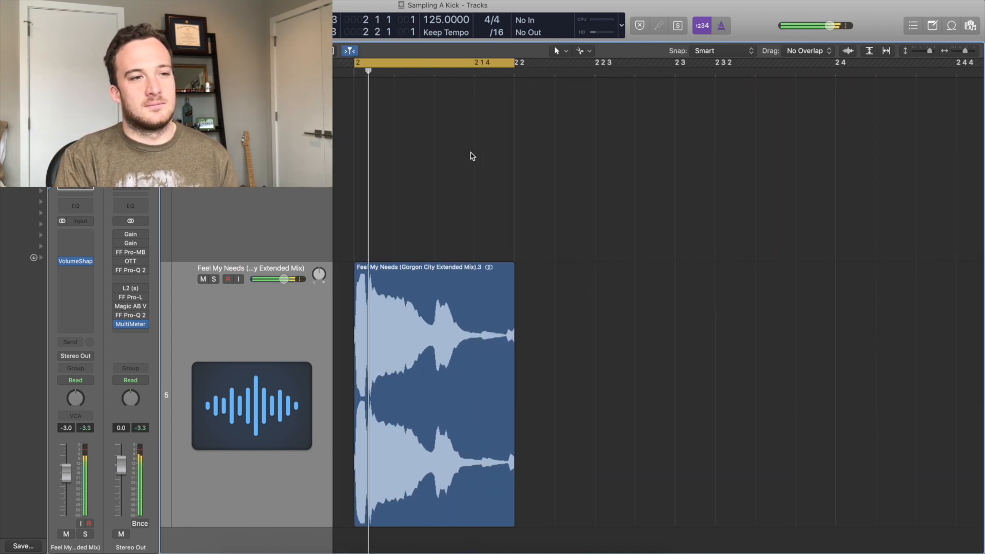
key(space)
- Trim the kick region's end before the second hit, give it a fade-out of 10, and audition it
scroll(506, 134, left, 3)
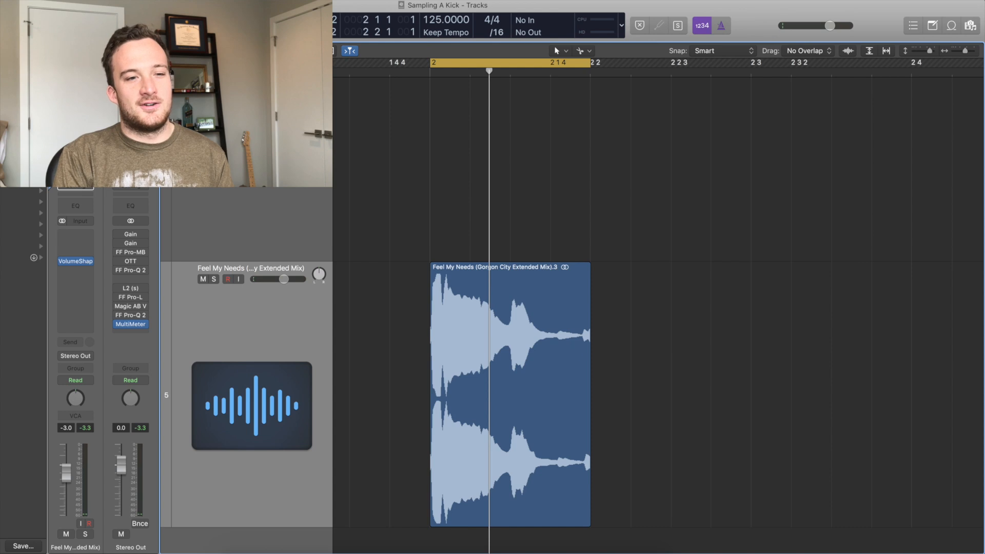
drag(586, 512, 506, 513)
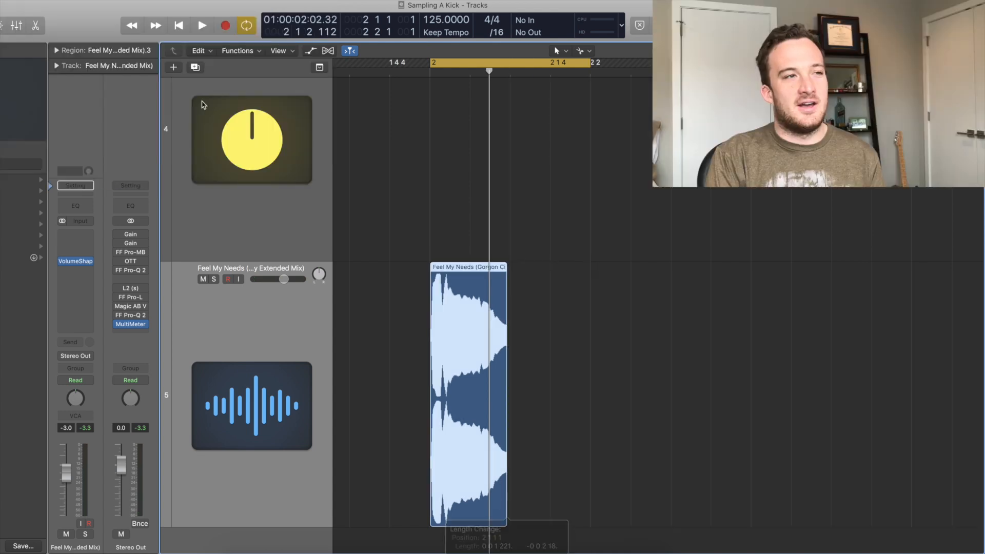
click(57, 50)
drag(111, 186, 111, 167)
key(space)
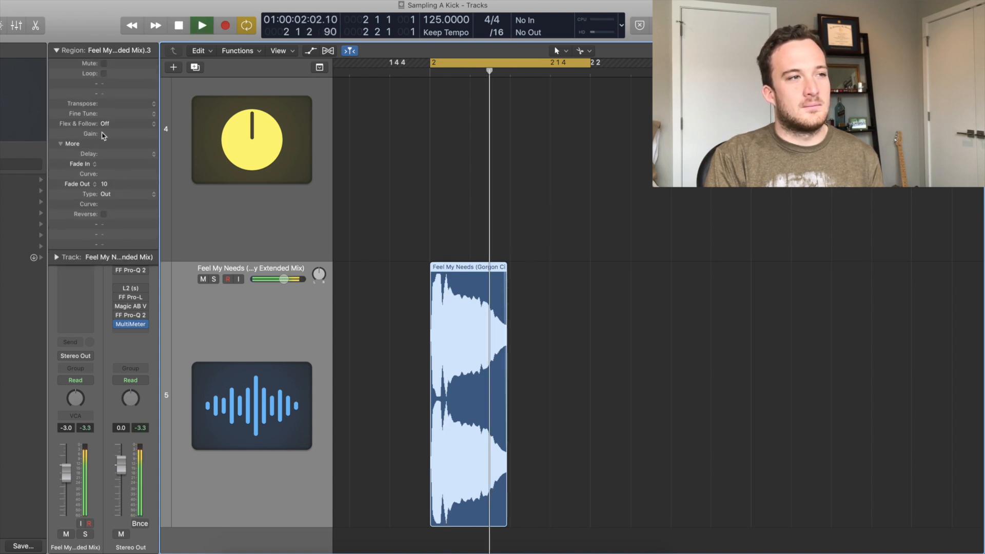
click(56, 50)
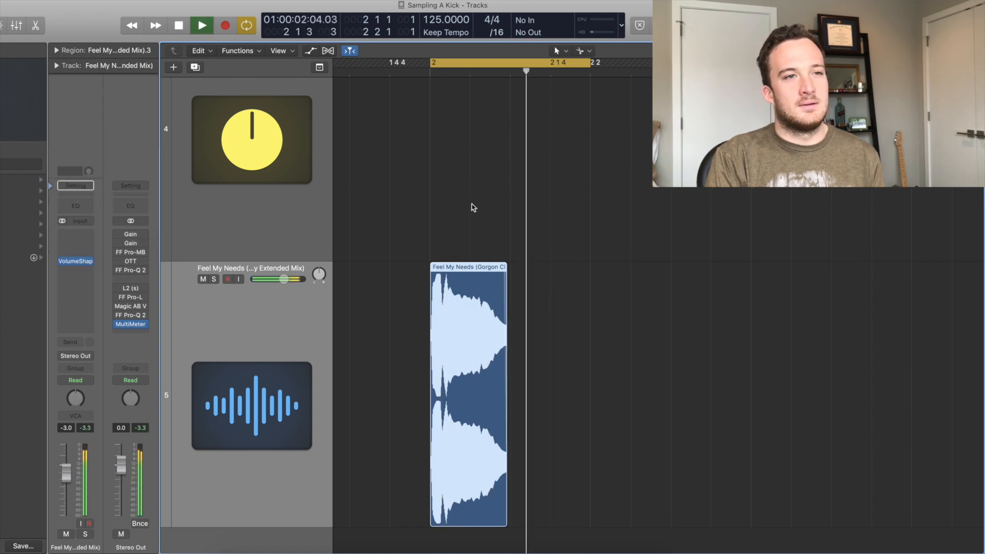
key(space)
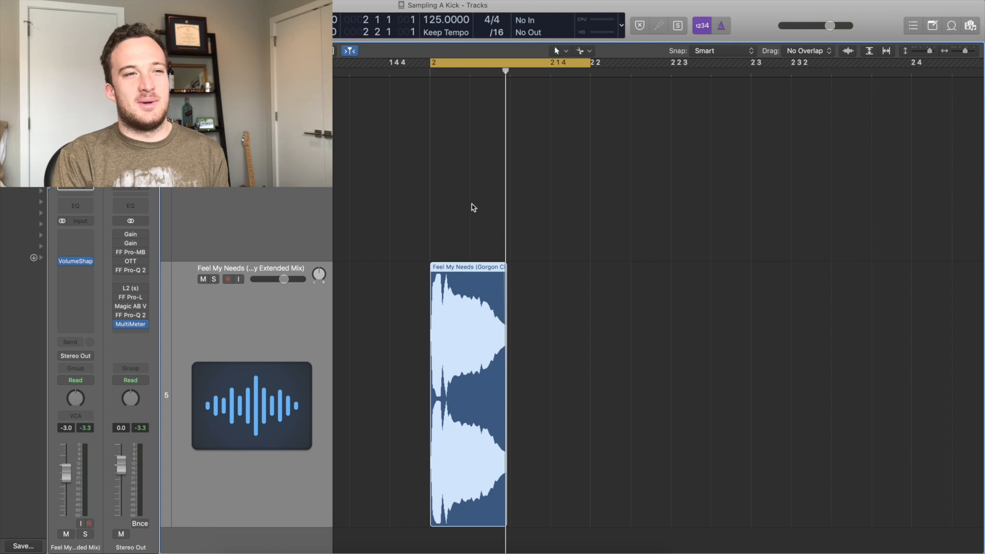
- Open VolumeShaper4 on the kick track and split off a high band at about 998 Hz with a 12 dB slope
key(space)
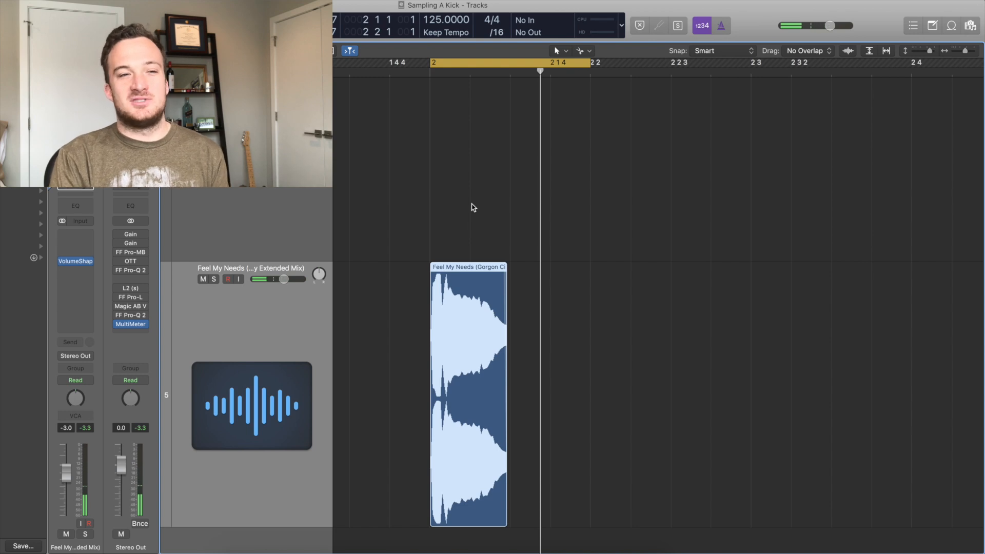
click(78, 262)
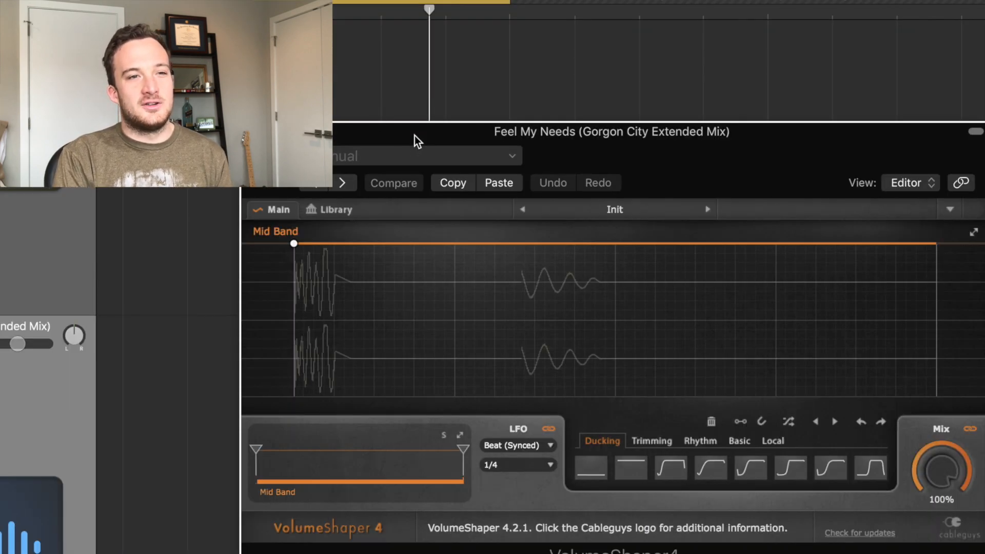
drag(414, 135, 408, 113)
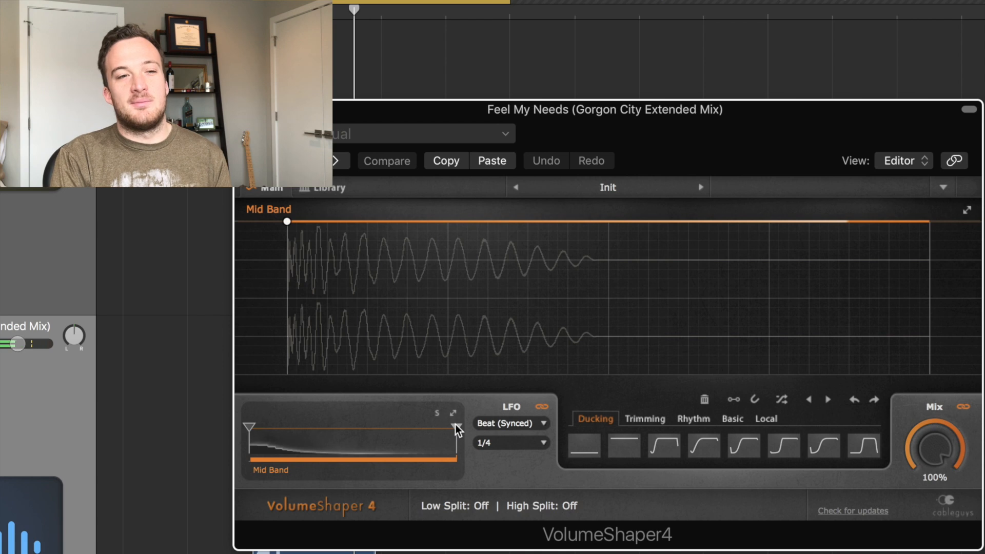
drag(455, 425, 354, 427)
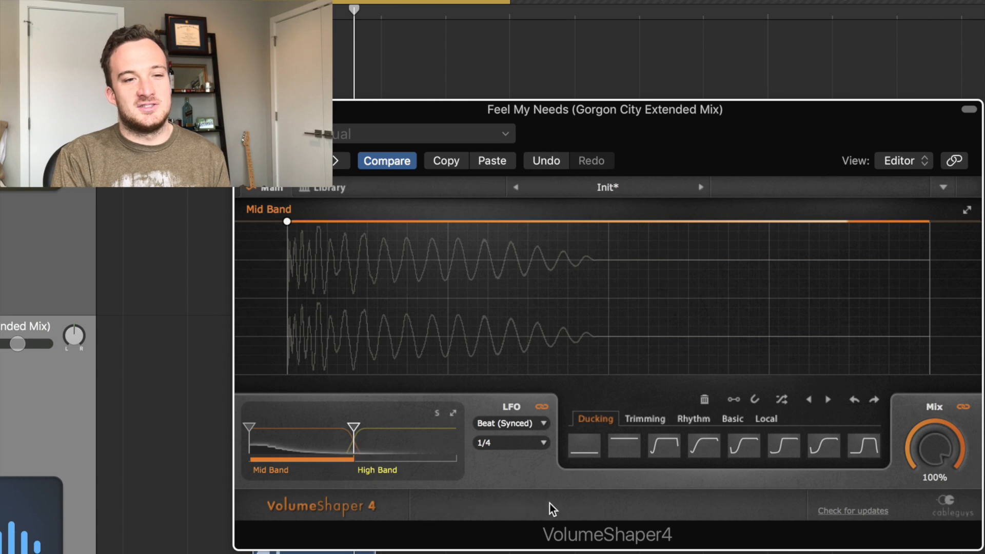
mouse_move(356, 429)
mouse_down()
mouse_move(370, 429)
mouse_move(354, 428)
mouse_up()
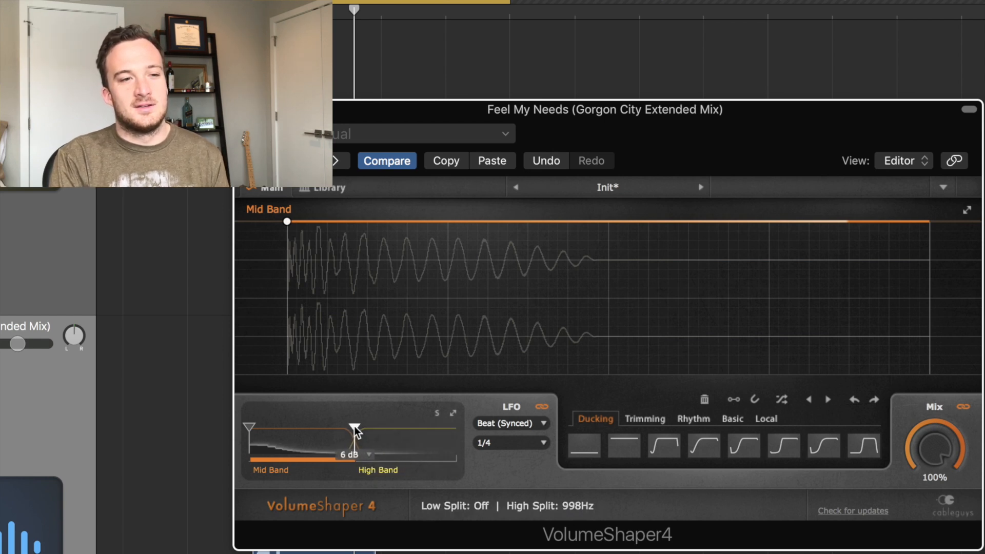
click(359, 452)
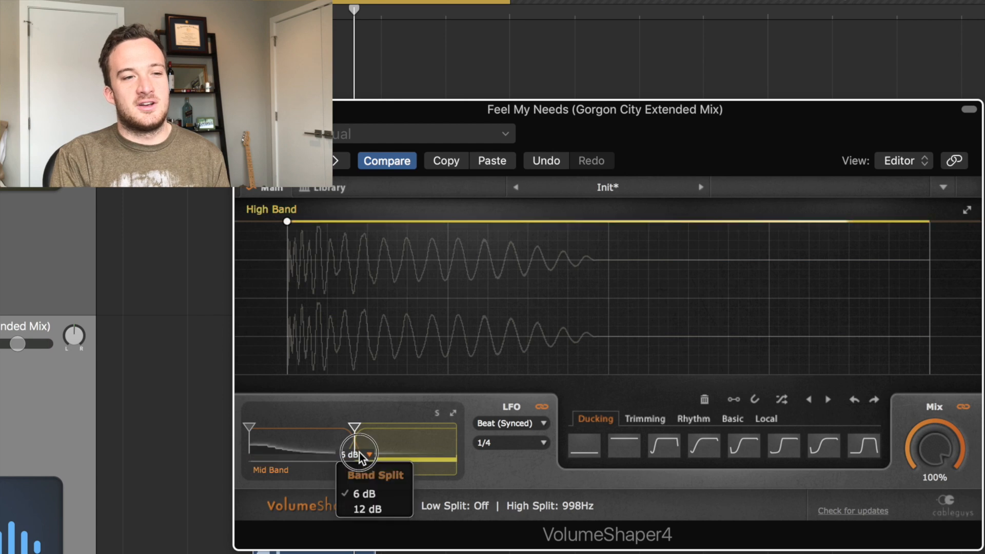
click(363, 496)
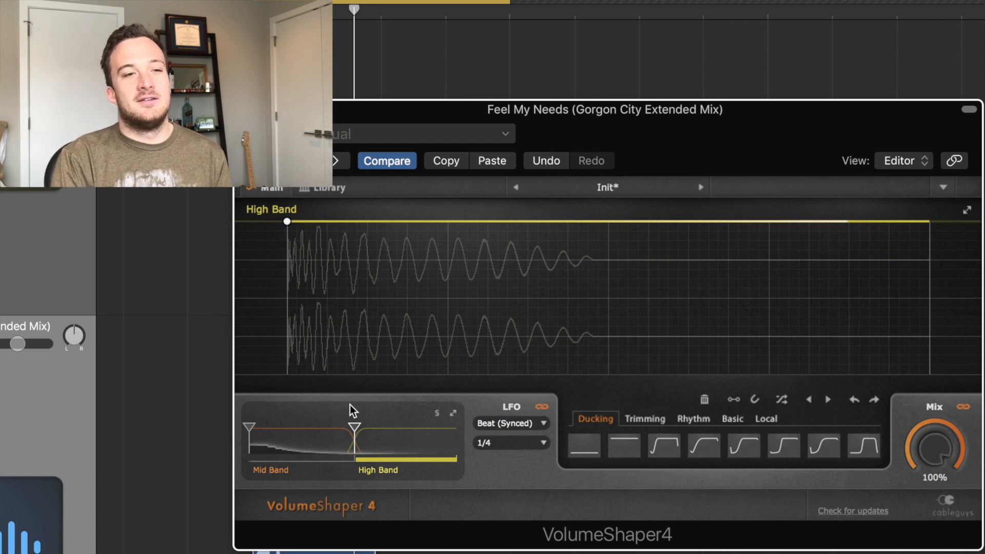
- Audition the mid band soloed, lower the high split to about 784 Hz, and switch to the high band with solo off
click(321, 433)
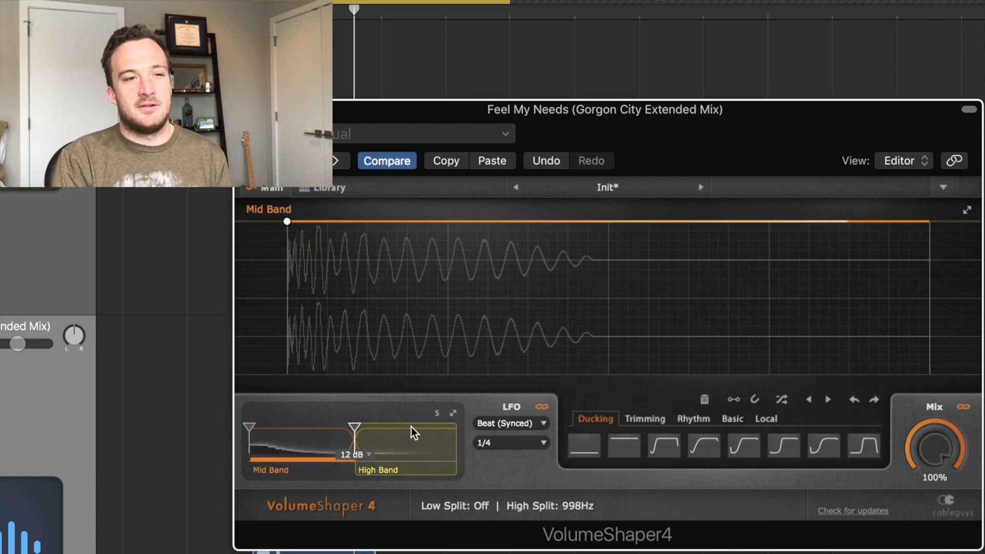
click(437, 413)
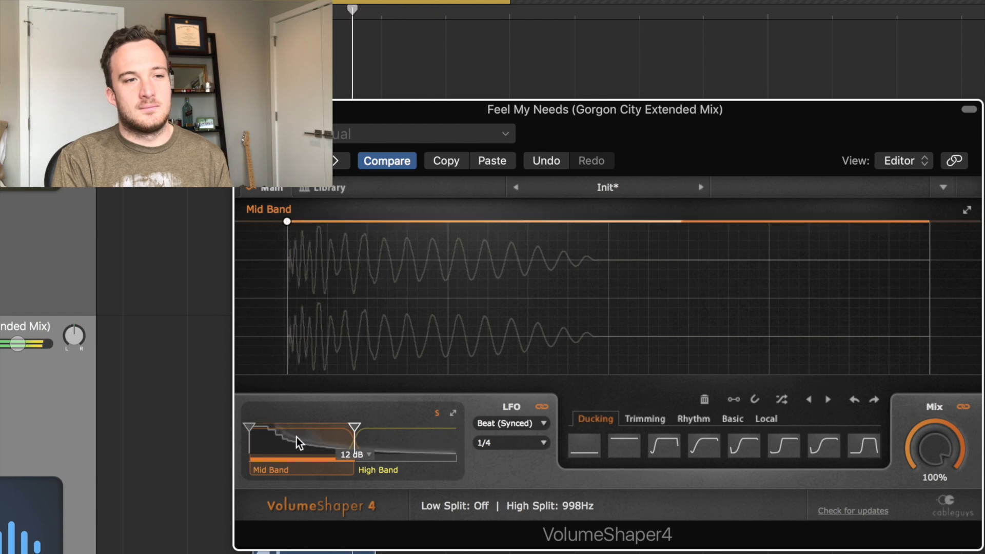
drag(354, 439, 359, 439)
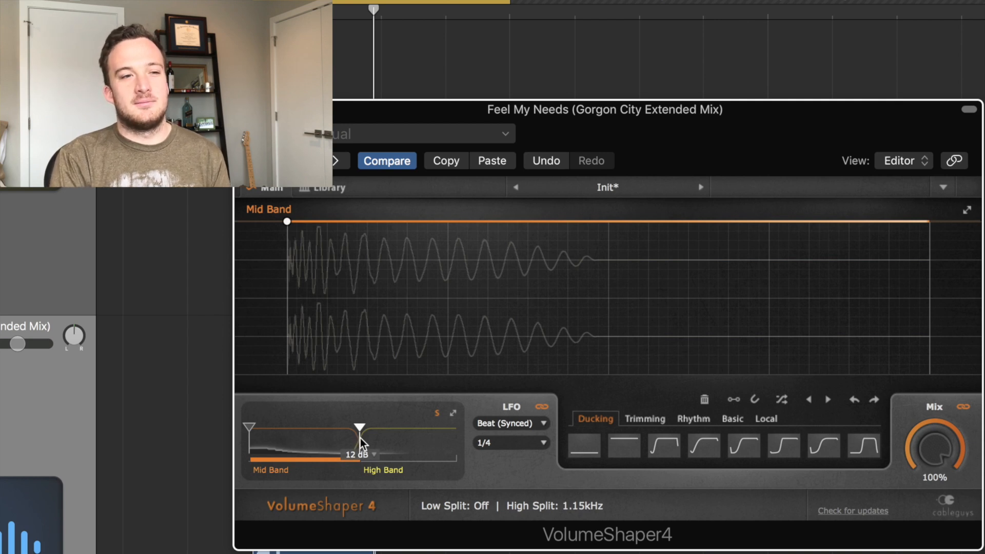
mouse_move(359, 427)
mouse_down()
mouse_move(416, 428)
mouse_move(346, 427)
mouse_up()
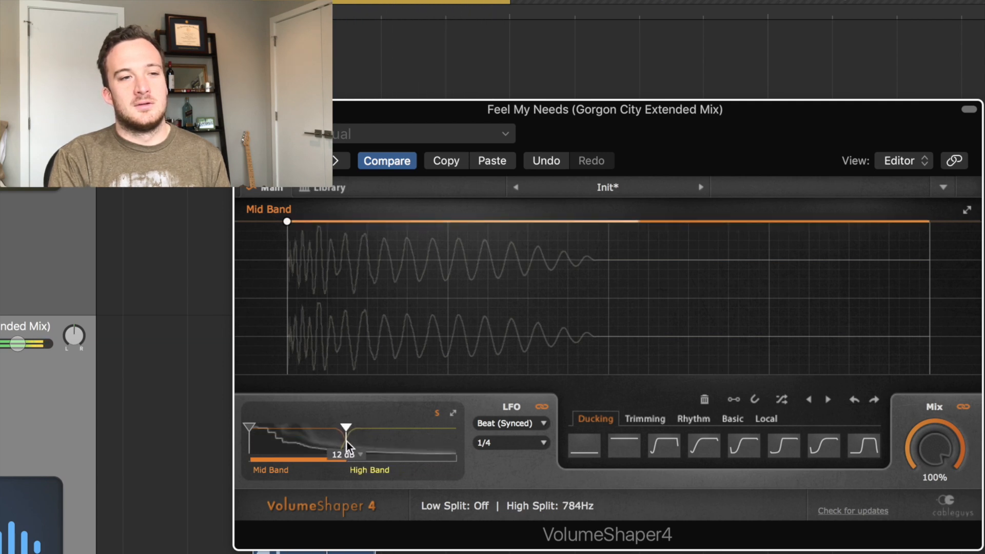
click(413, 438)
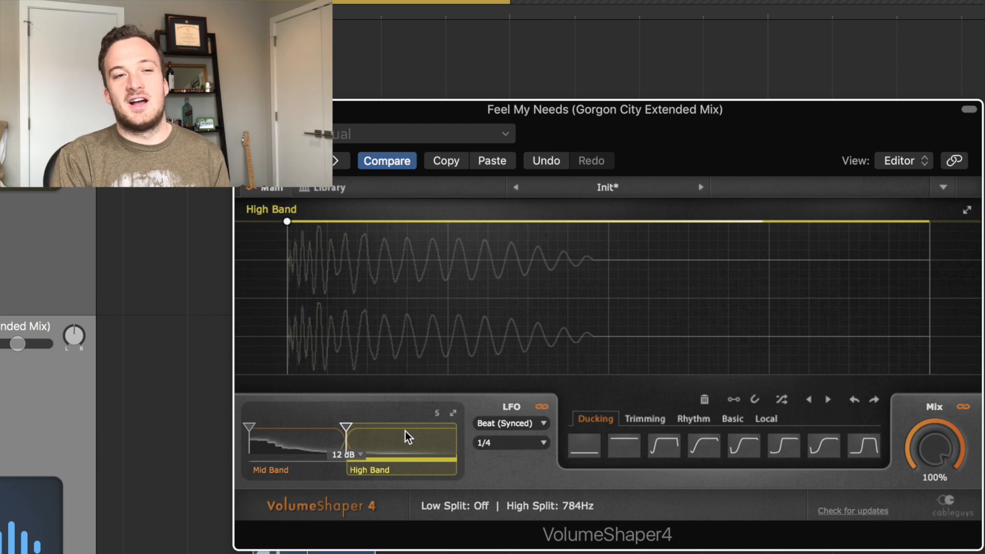
- Unlink the LFO and mix settings between the bands and select the high band
click(544, 407)
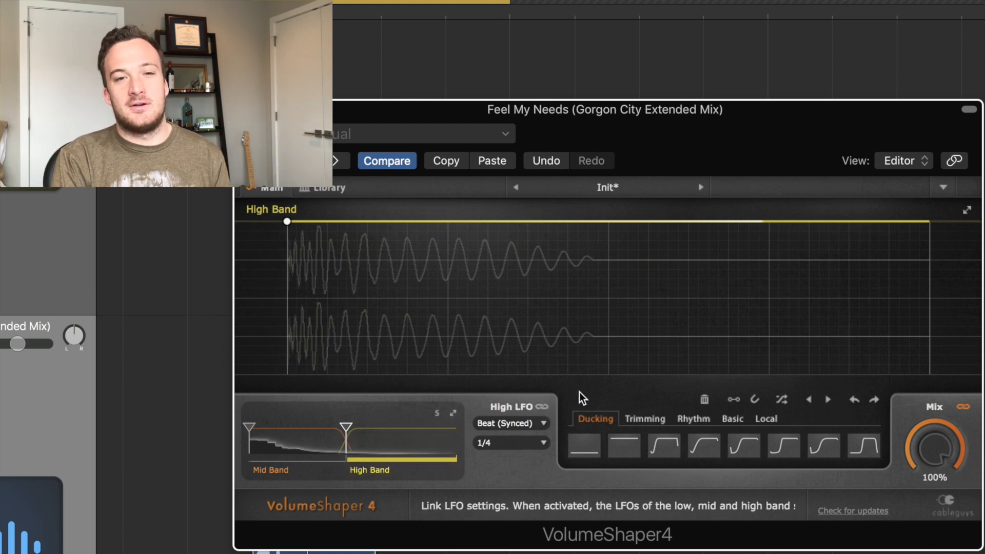
click(964, 407)
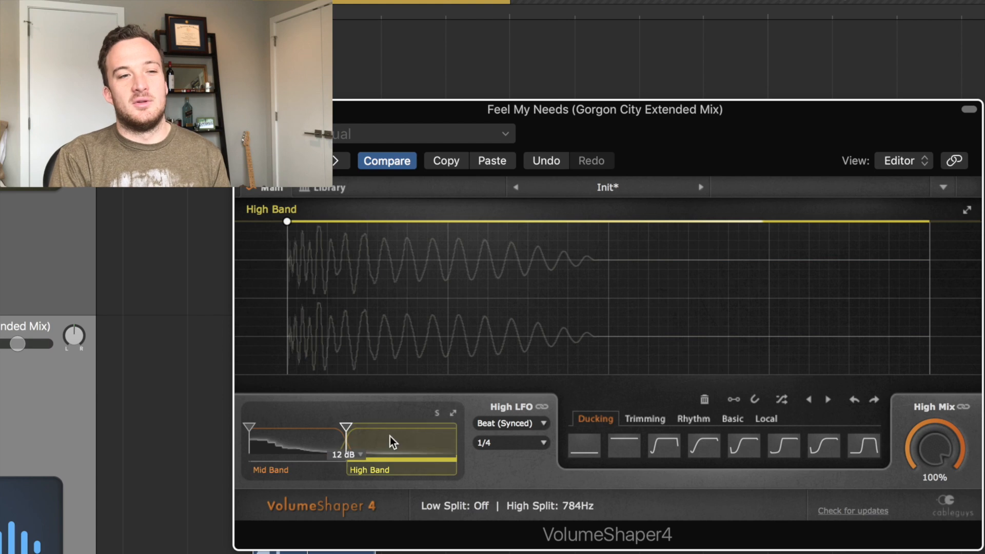
click(298, 436)
click(405, 439)
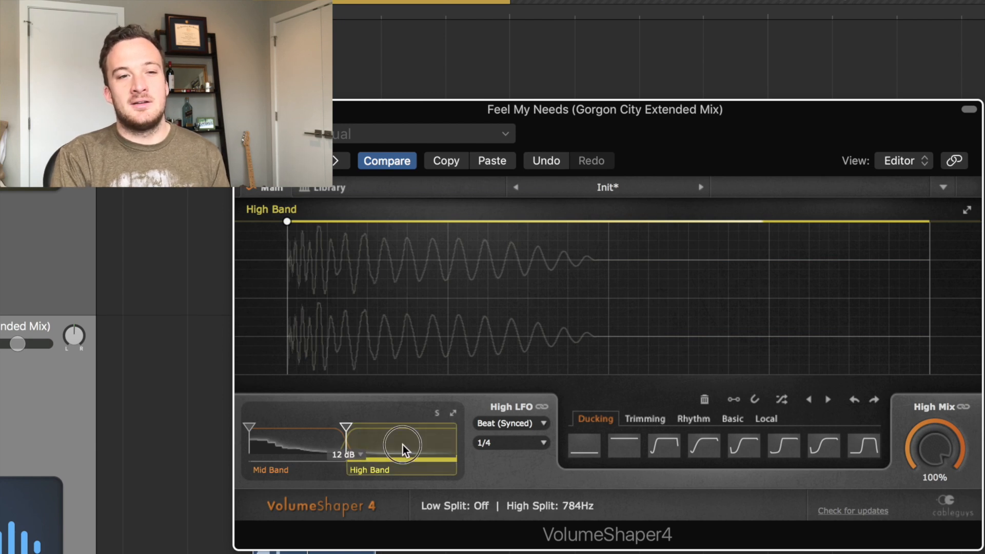
- Apply the Trimming preset with the straight downward slope to the high band and set High Mix to 100% during playback
click(640, 420)
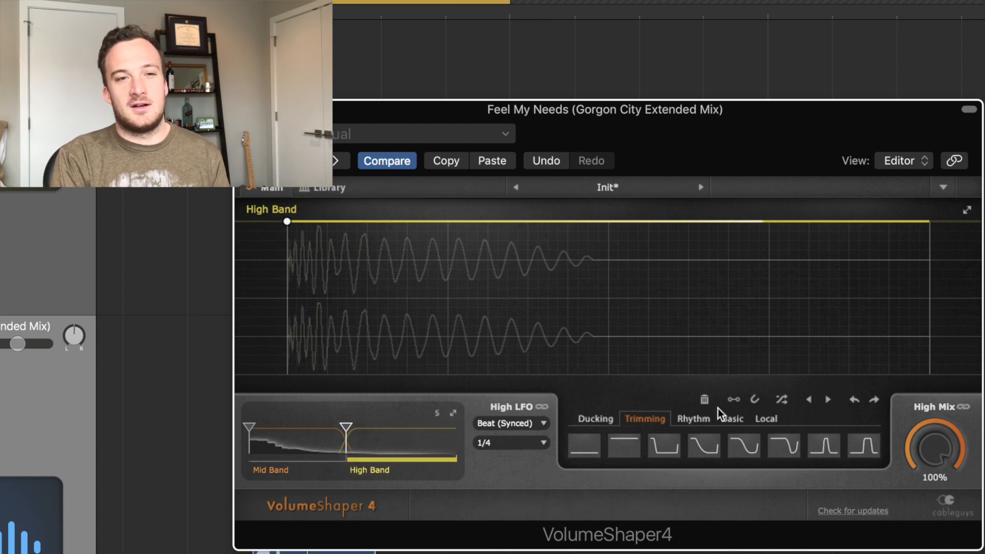
click(660, 442)
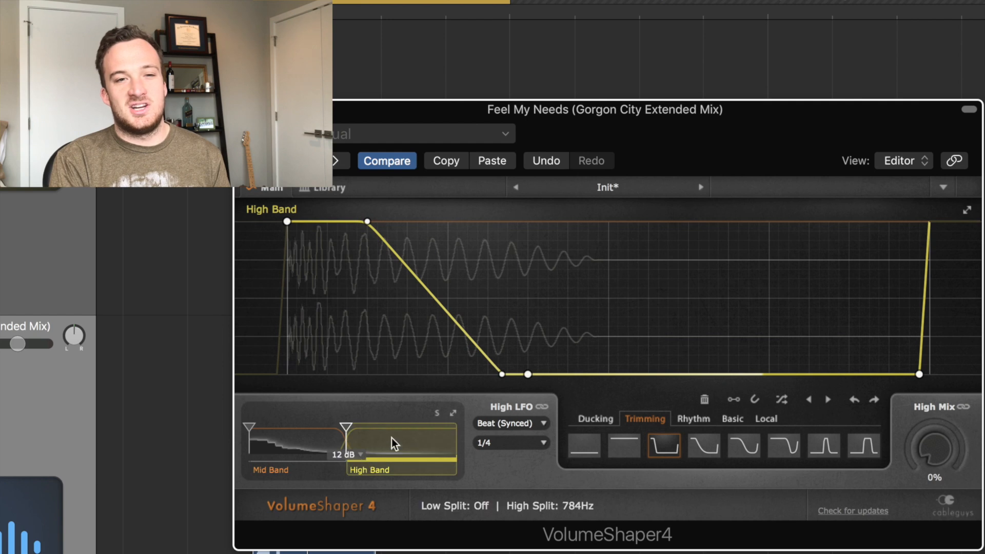
key(space)
drag(930, 462, 930, 358)
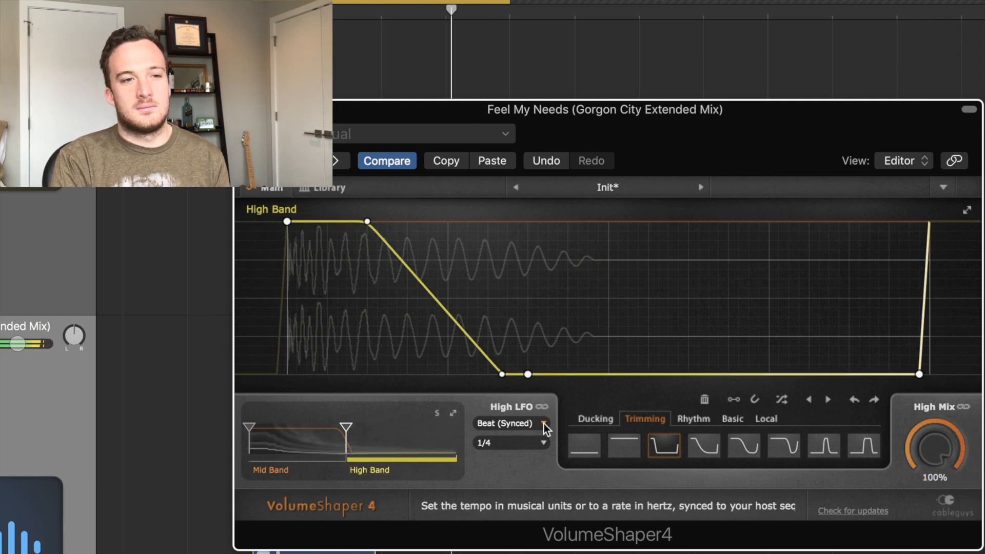
- Shorten the high band's volume envelope by moving the fade start to about x 0.042 and pulling the fade end much earlier
drag(501, 374, 431, 374)
drag(366, 222, 314, 221)
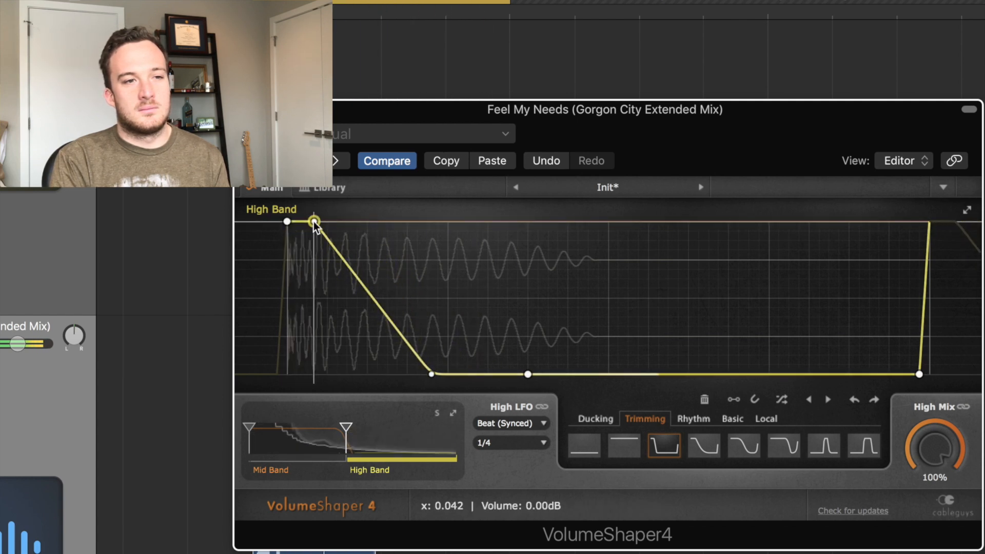
drag(431, 374, 382, 375)
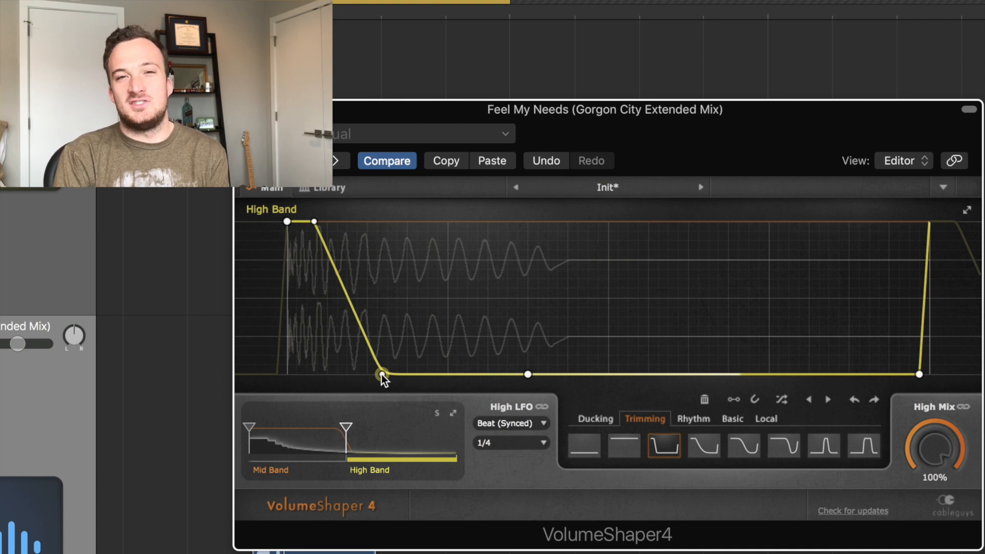
drag(380, 374, 359, 374)
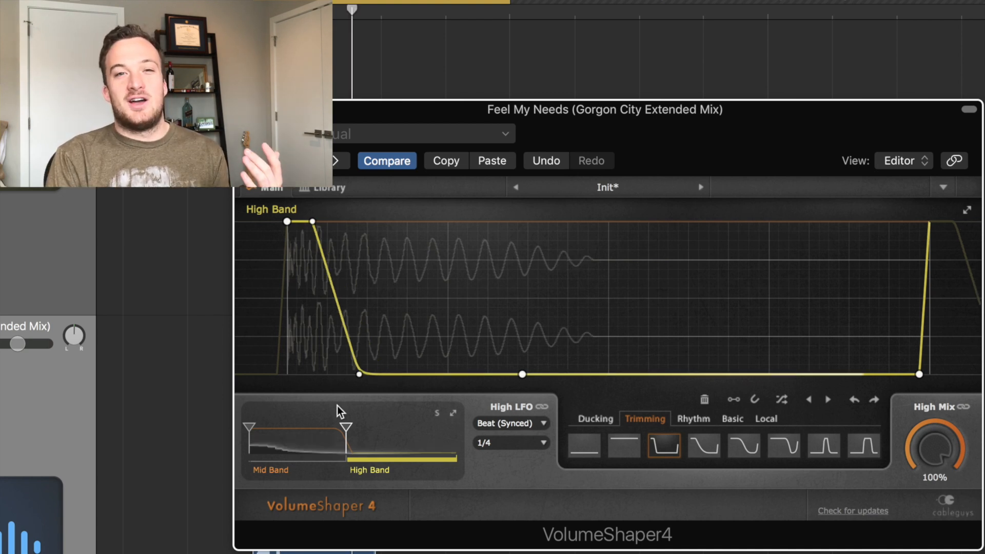
- Lower the high split slightly and move the high band envelope's fade start a little earlier
mouse_move(346, 427)
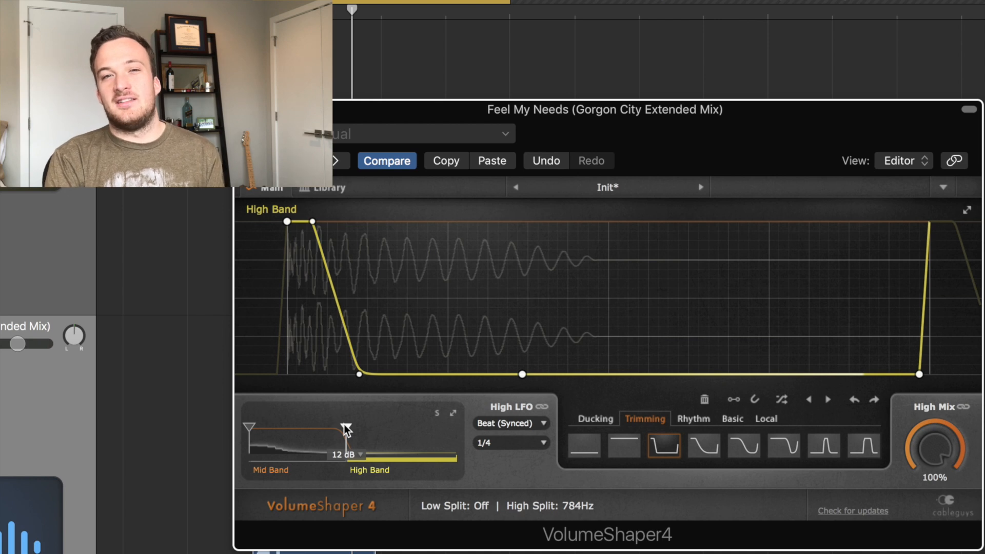
mouse_move(344, 426)
mouse_down()
mouse_move(261, 425)
mouse_move(434, 425)
mouse_move(343, 426)
mouse_up()
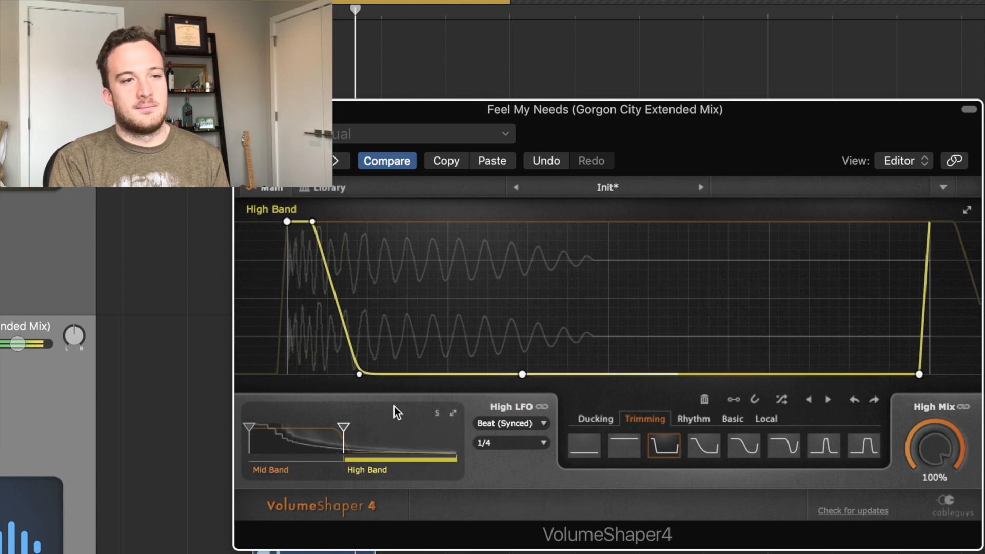
drag(312, 221, 304, 221)
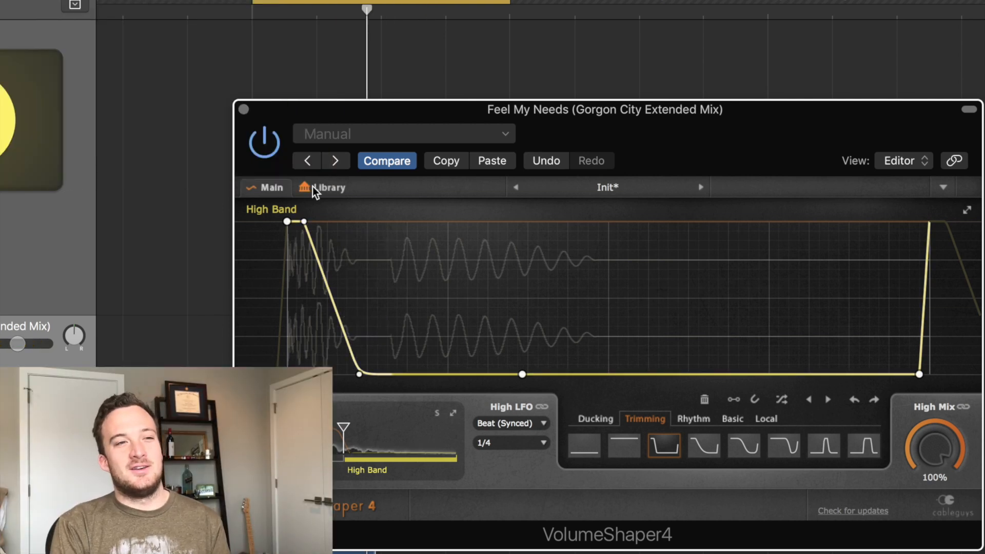
- Compare the looped kick with VolumeShaper4 bypassed and enabled
click(255, 144)
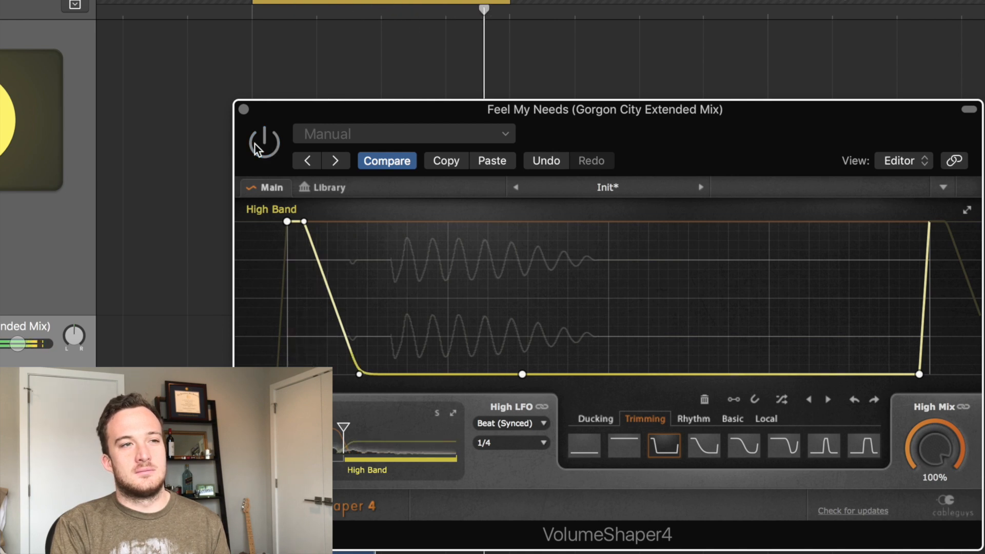
click(255, 143)
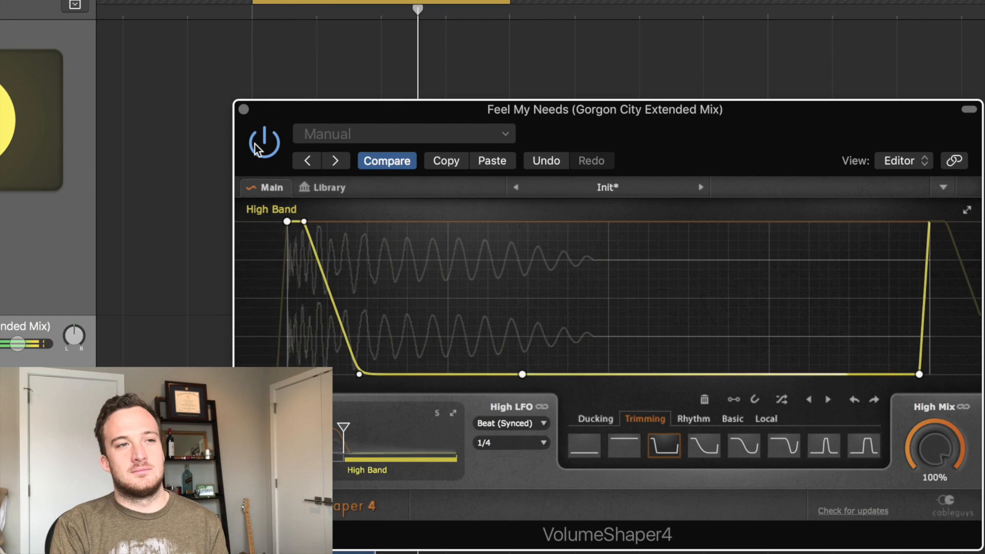